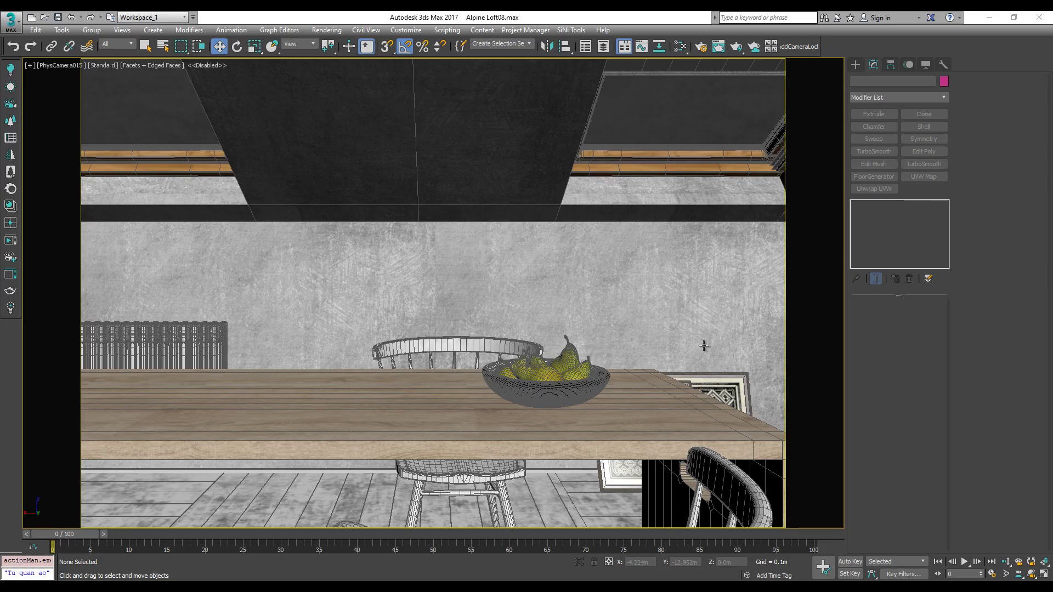
- Add a CMasking_WireColor render element in Render Setup, widen its Name column, and close the dialog
{"action": "left_click", "coordinate": [700, 48]}
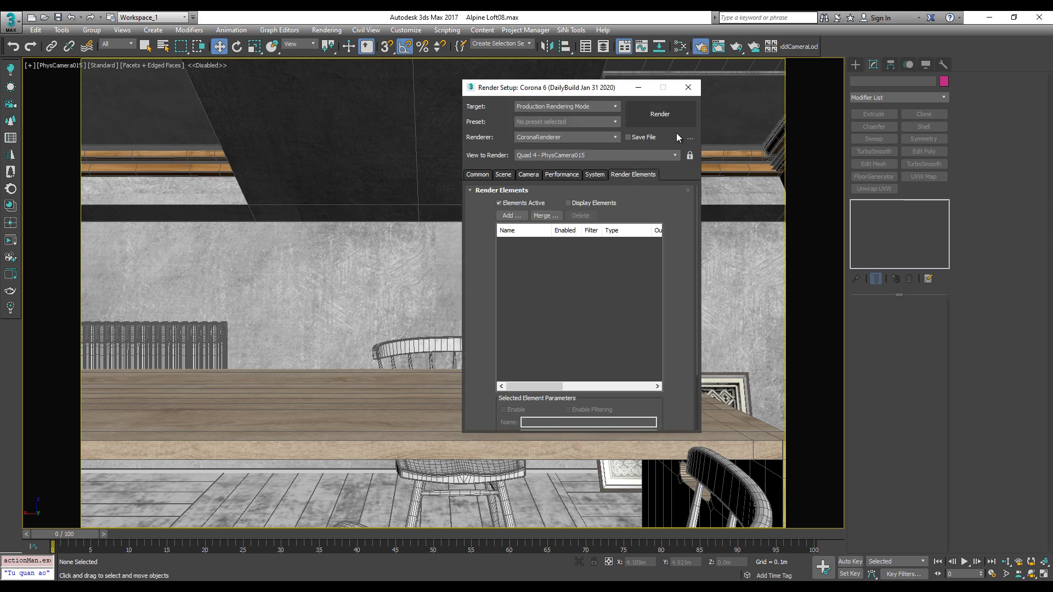
{"action": "left_click", "coordinate": [511, 217]}
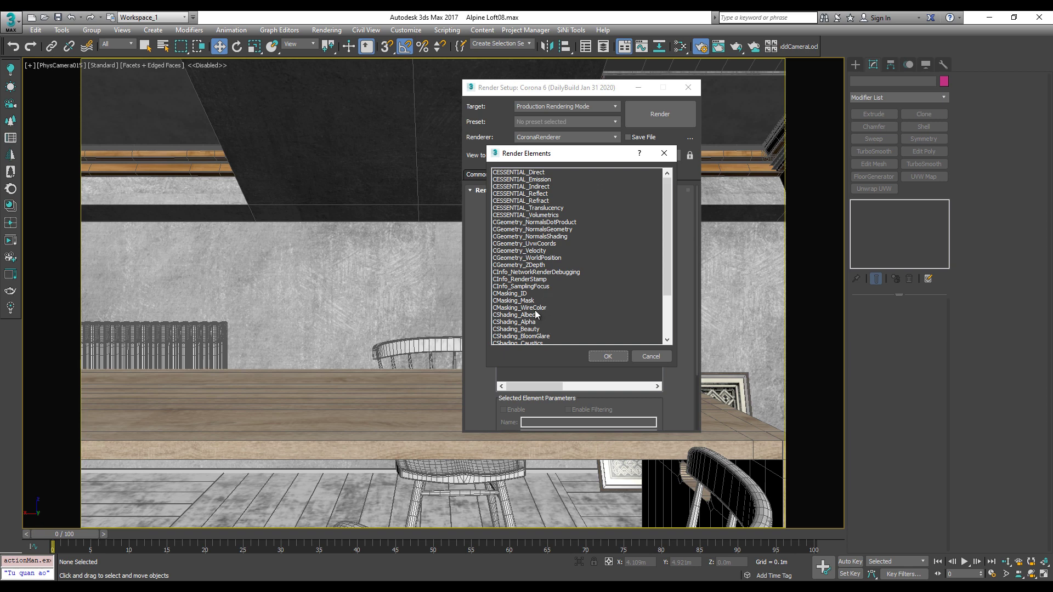
{"action": "left_click", "coordinate": [525, 311]}
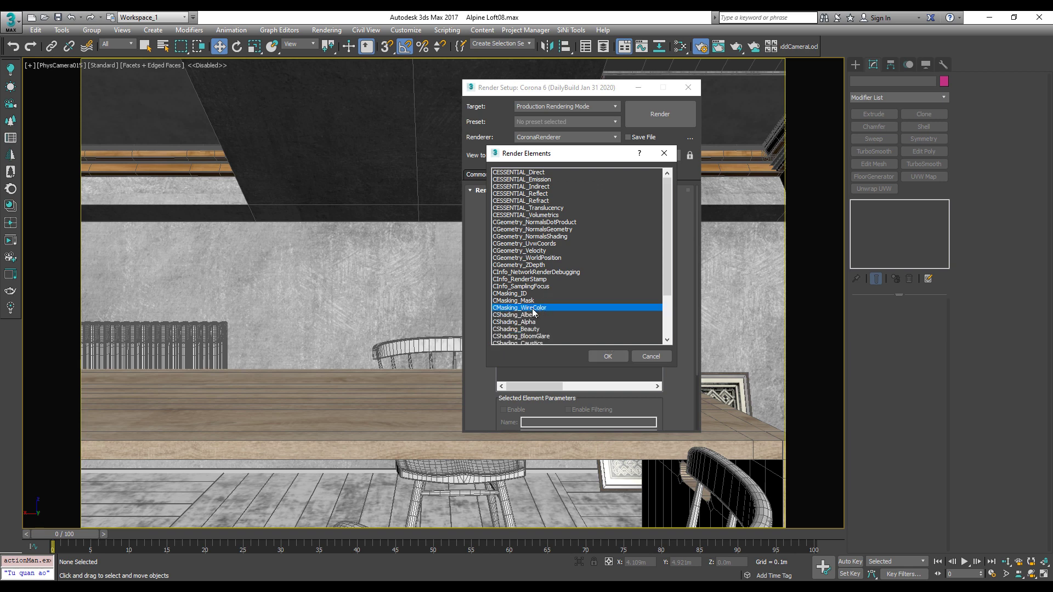
{"action": "left_click", "coordinate": [607, 356]}
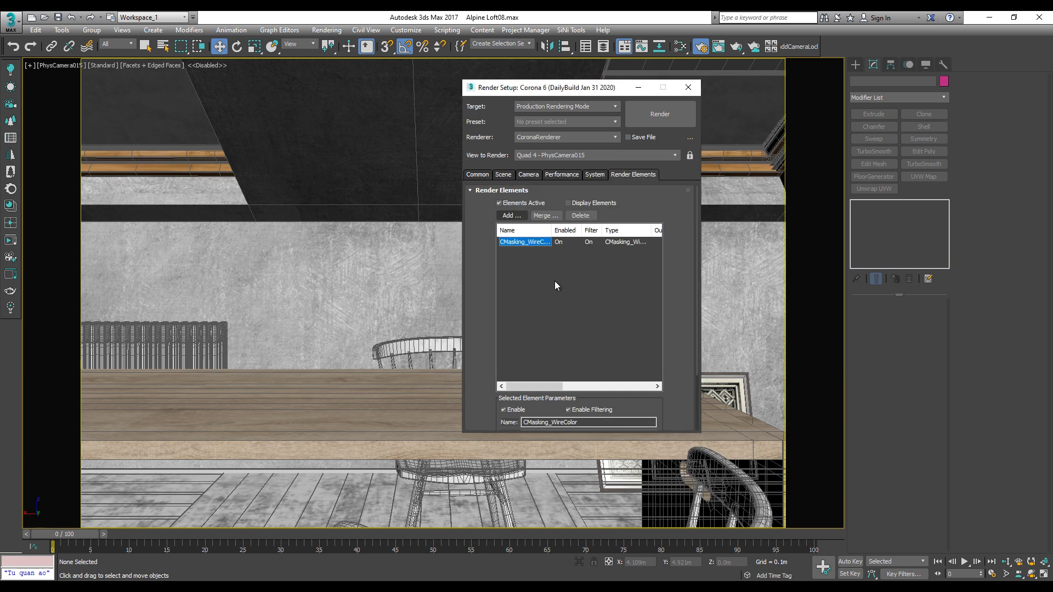
{"action": "left_click_drag", "start_coordinate": [551, 231], "coordinate": [587, 230]}
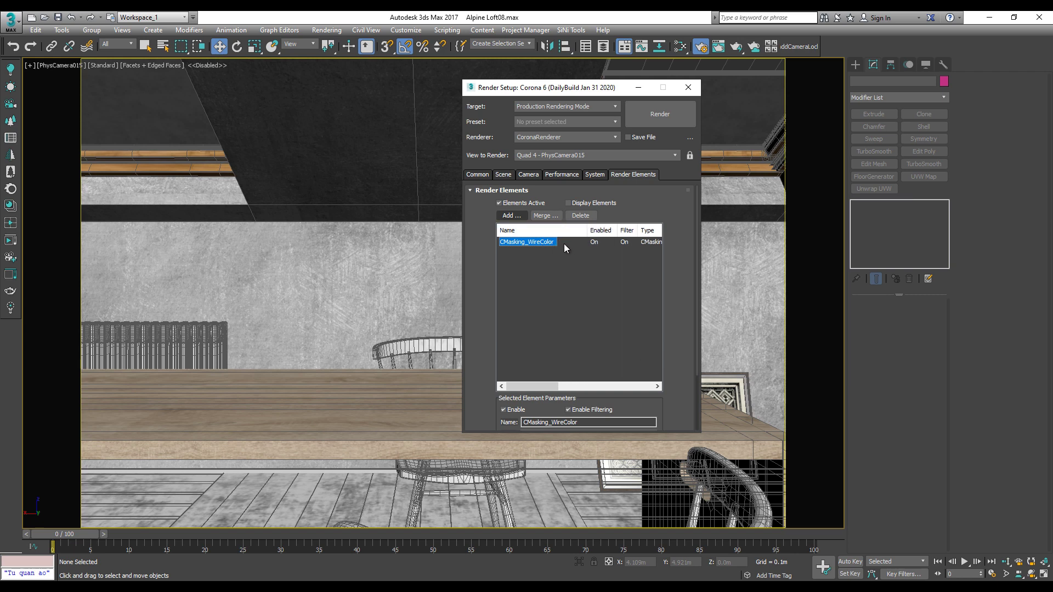
{"action": "left_click", "coordinate": [688, 87]}
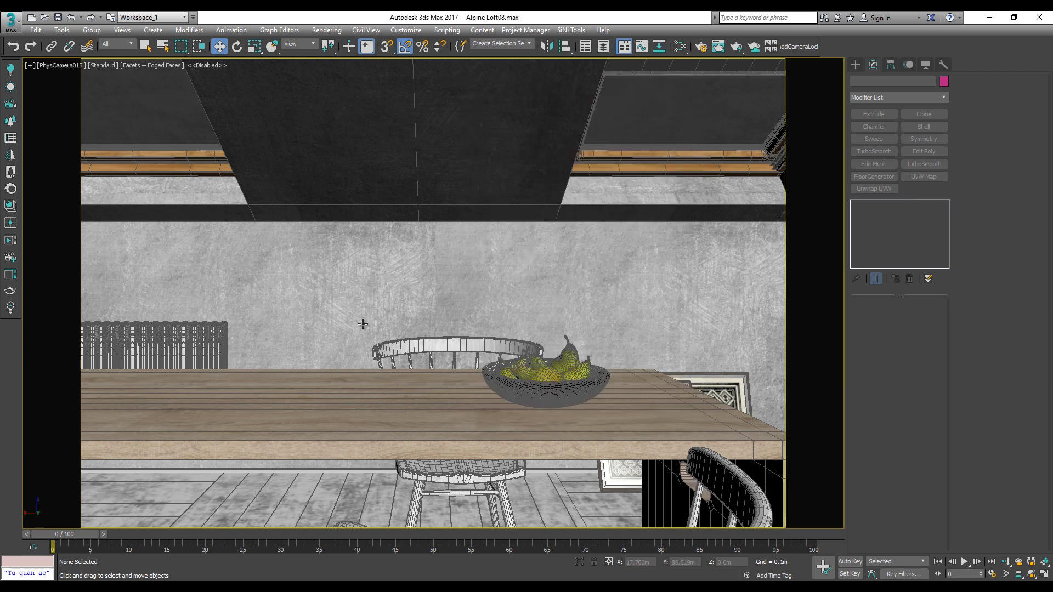
- Start a Corona interactive render showing the flat-grey CMasking_WireColor channel
{"action": "left_click", "coordinate": [11, 240]}
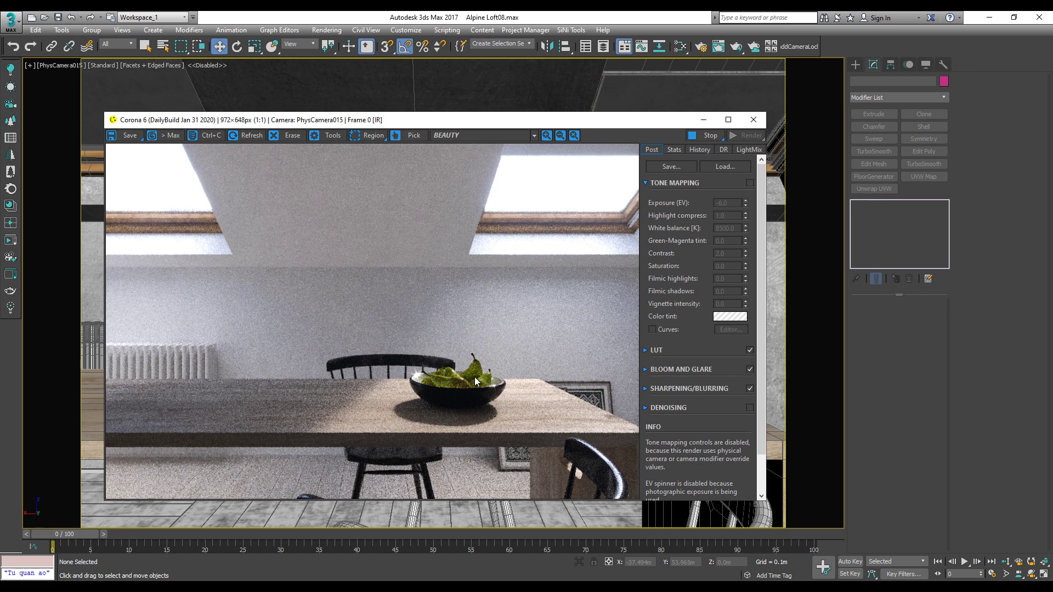
{"action": "left_click_drag", "start_coordinate": [401, 120], "coordinate": [735, 113]}
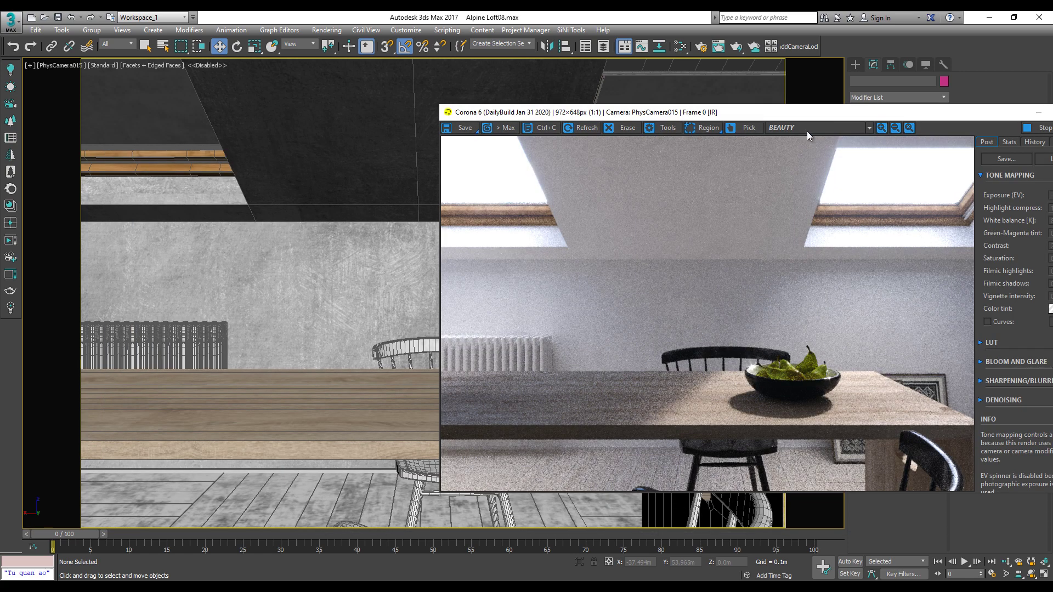
{"action": "left_click", "coordinate": [808, 135]}
{"action": "left_click", "coordinate": [810, 160]}
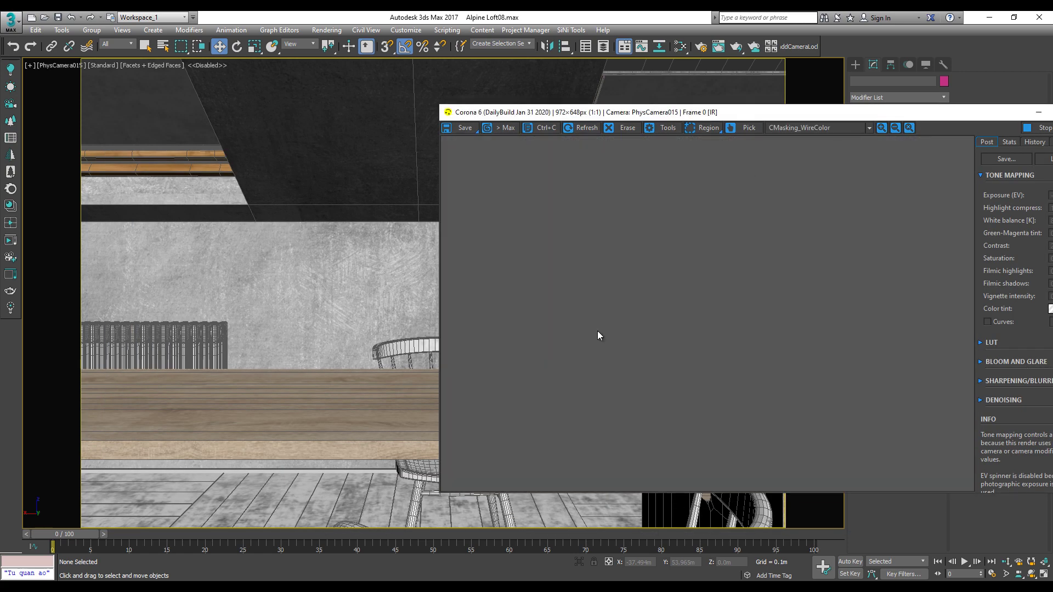
- Switch the viewport to wireframe display (F3) and clear the selection
{"action": "left_click", "coordinate": [176, 131]}
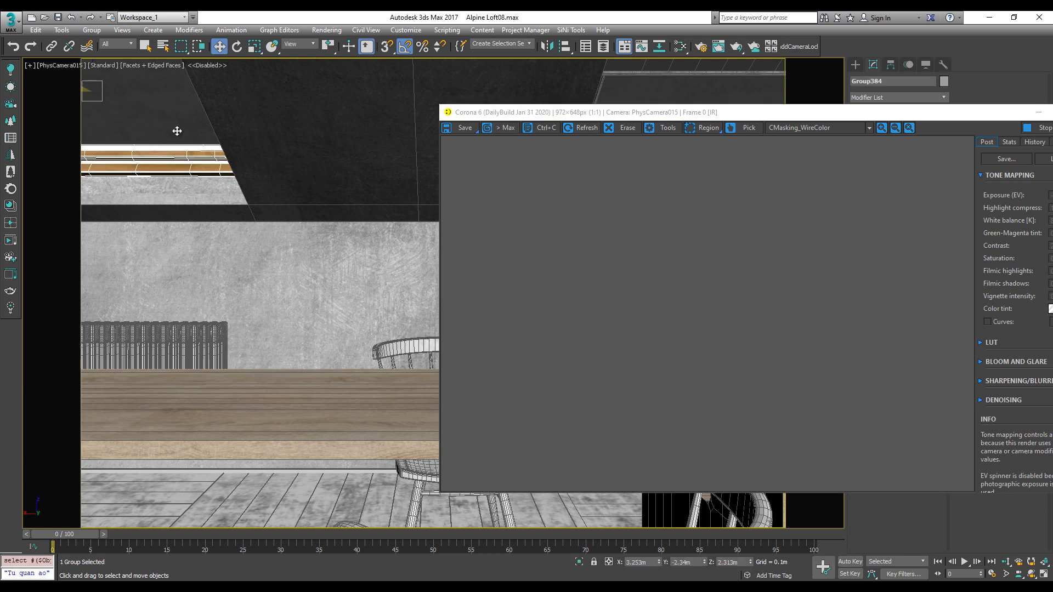
{"action": "key", "text": "F3"}
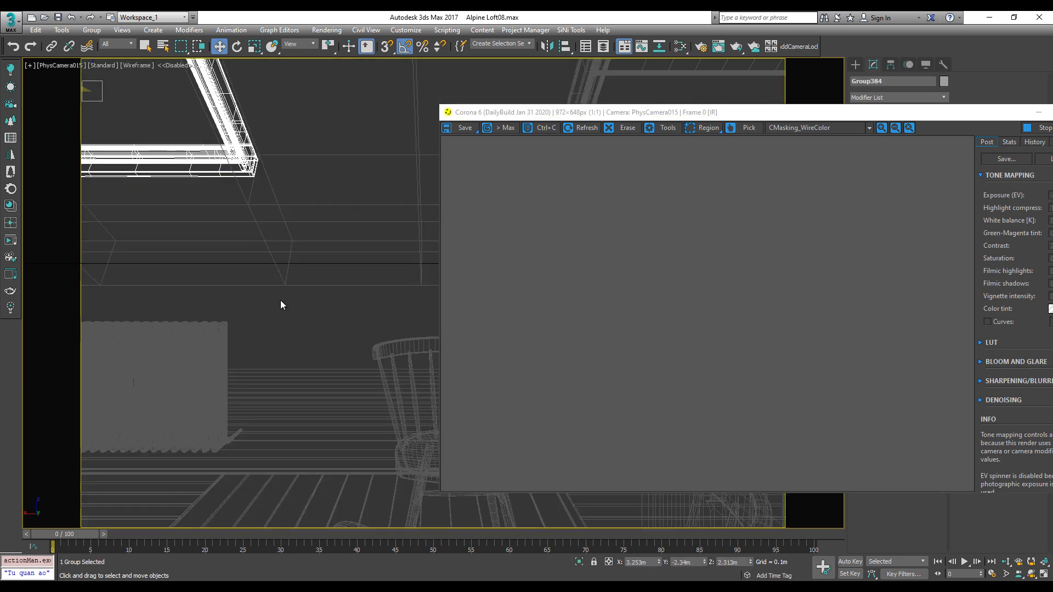
{"action": "left_click", "coordinate": [280, 301]}
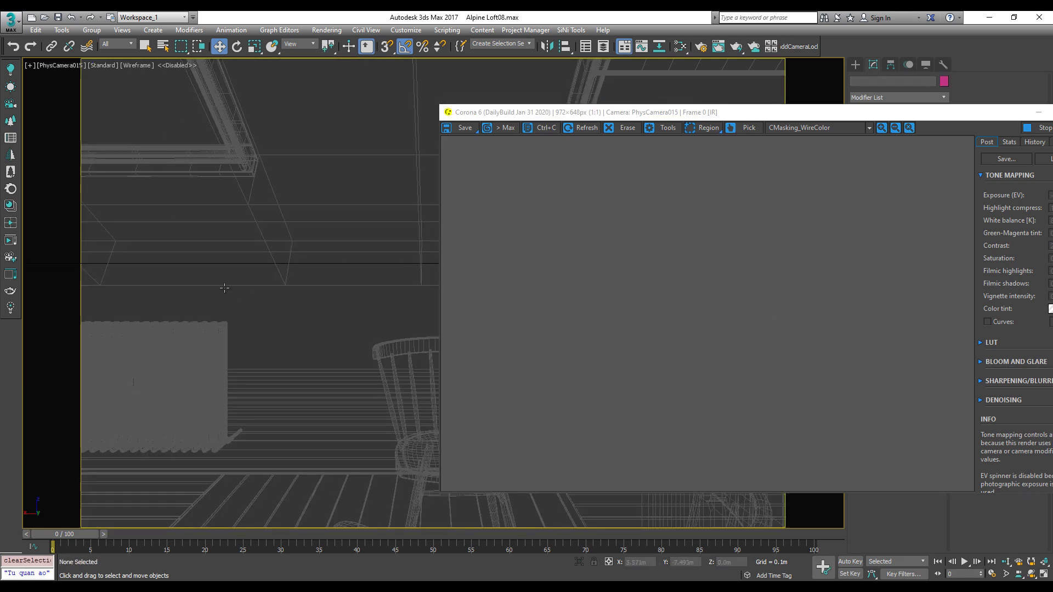
- Keep the CMasking_WireColor channel shown, then stop the interactive render and close the frame buffer
{"action": "left_click", "coordinate": [800, 129]}
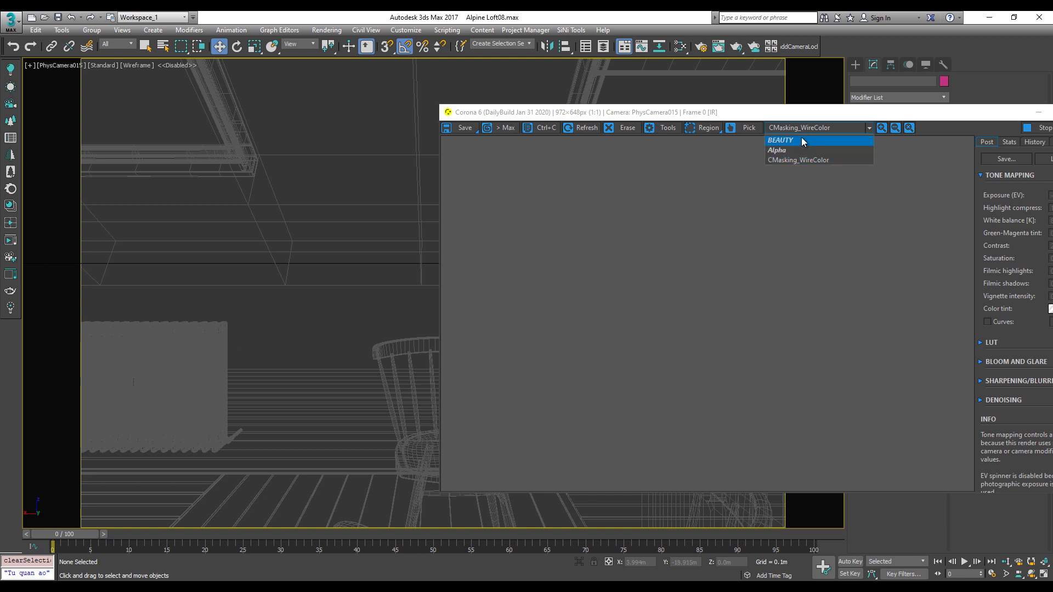
{"action": "left_click", "coordinate": [801, 141]}
{"action": "left_click", "coordinate": [800, 160]}
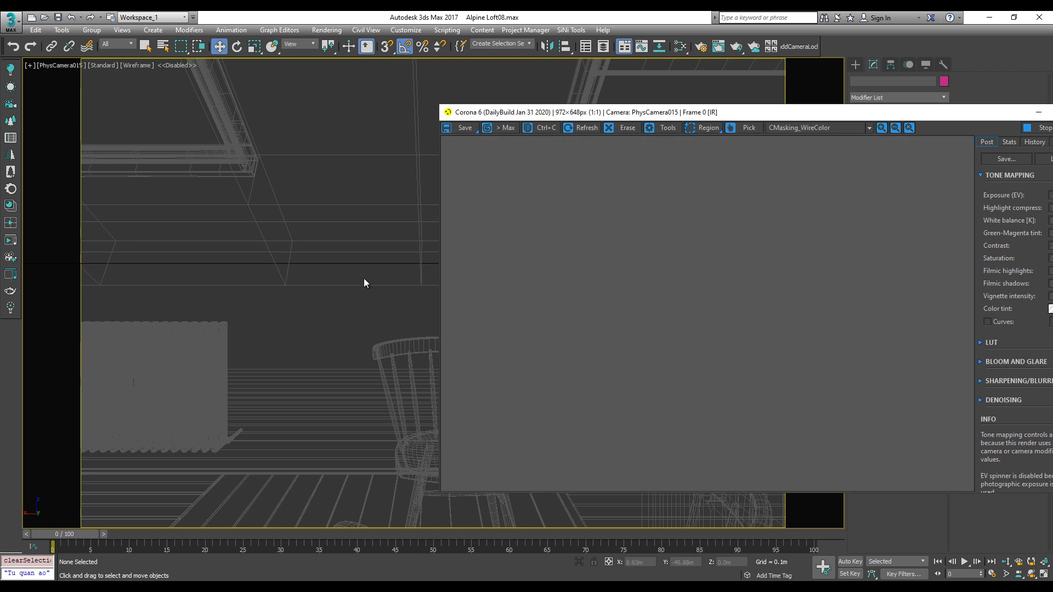
{"action": "left_click_drag", "start_coordinate": [834, 119], "coordinate": [576, 125]}
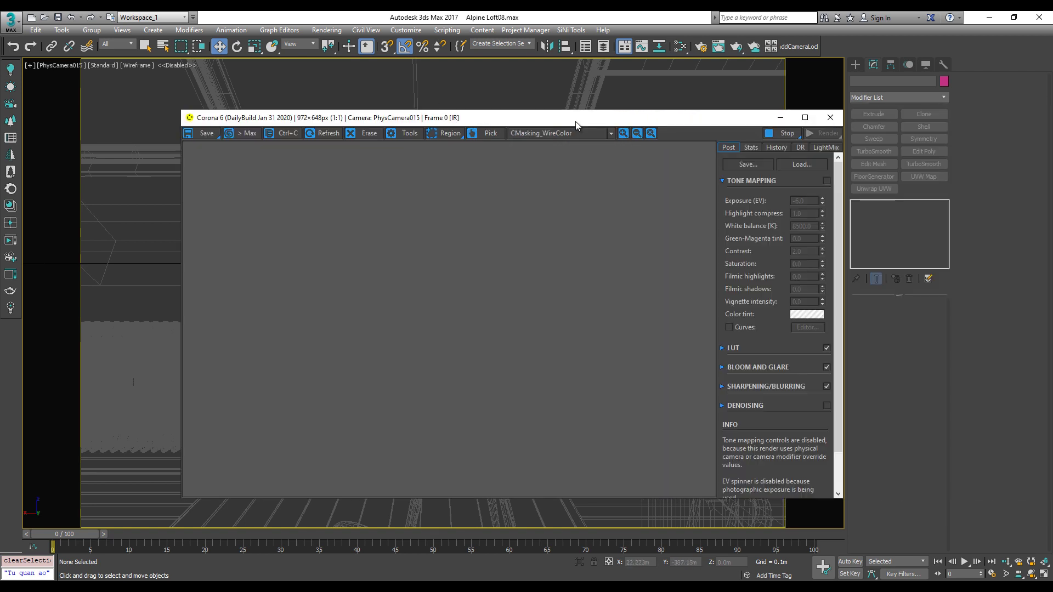
{"action": "left_click", "coordinate": [785, 137]}
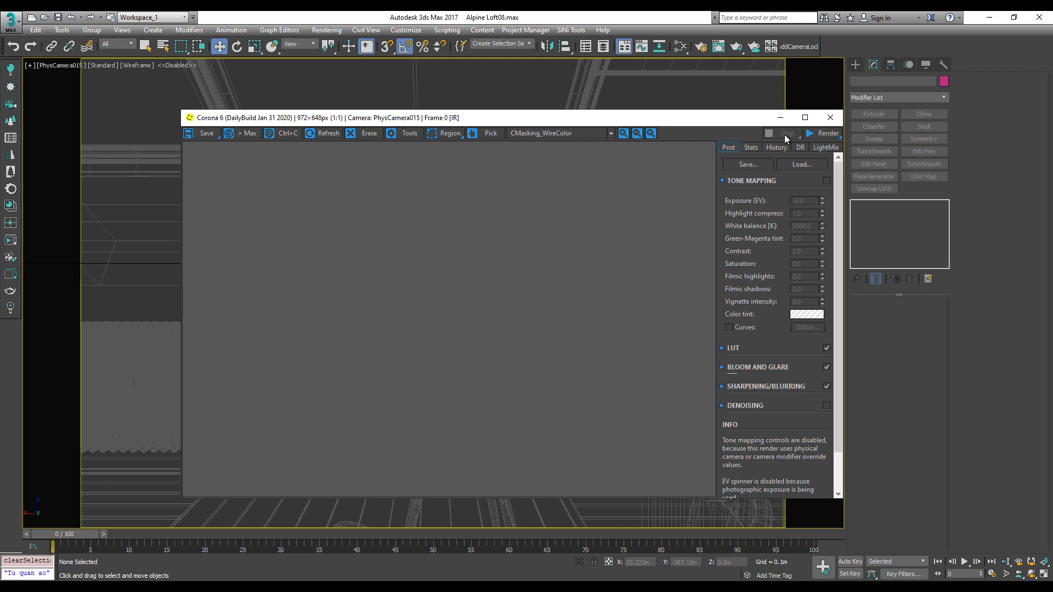
{"action": "left_click", "coordinate": [831, 118]}
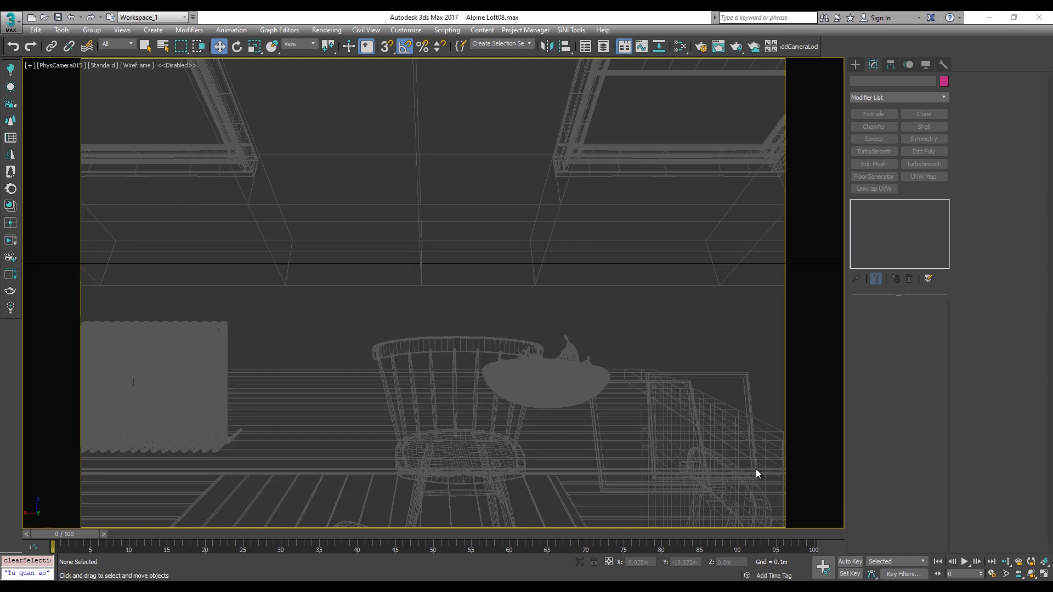
- Close the wireColourTools download folder, leaving the Wire Colour Tools dialog showing in 3ds Max
{"action": "left_click", "coordinate": [43, 548]}
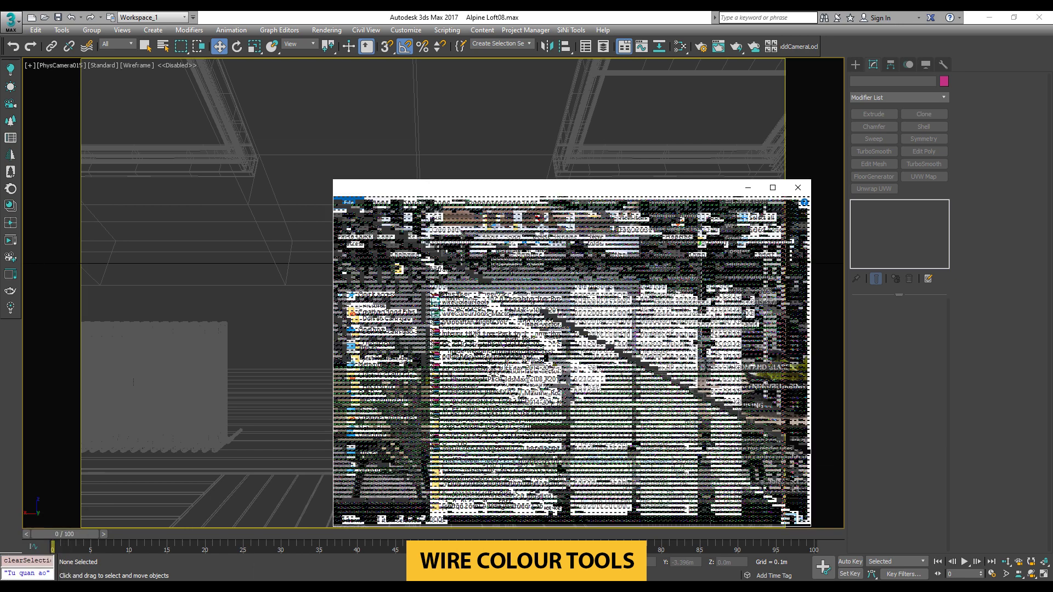
{"action": "left_click", "coordinate": [460, 303]}
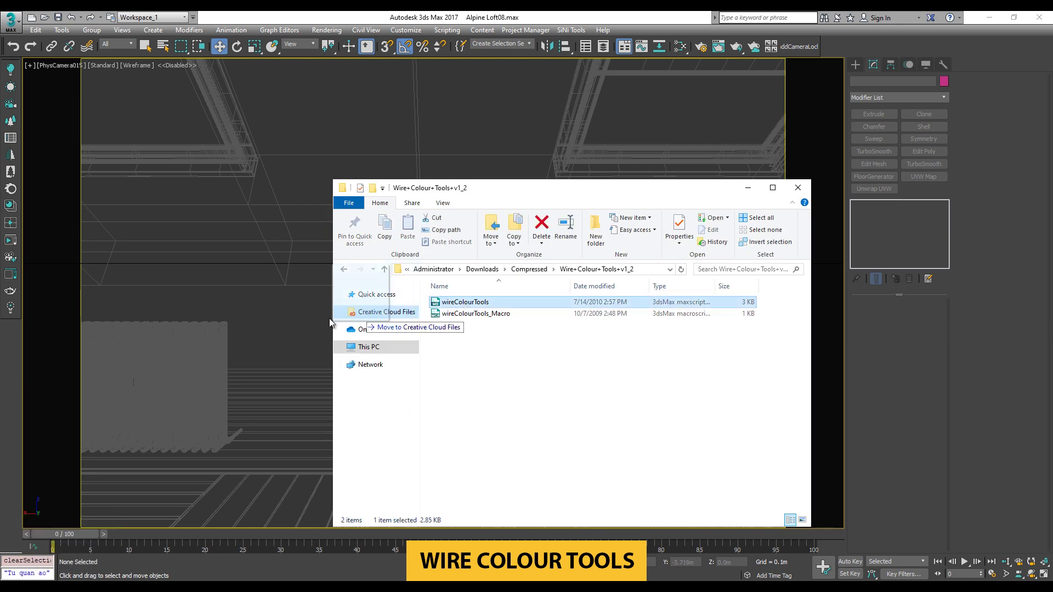
{"action": "left_click", "coordinate": [748, 187]}
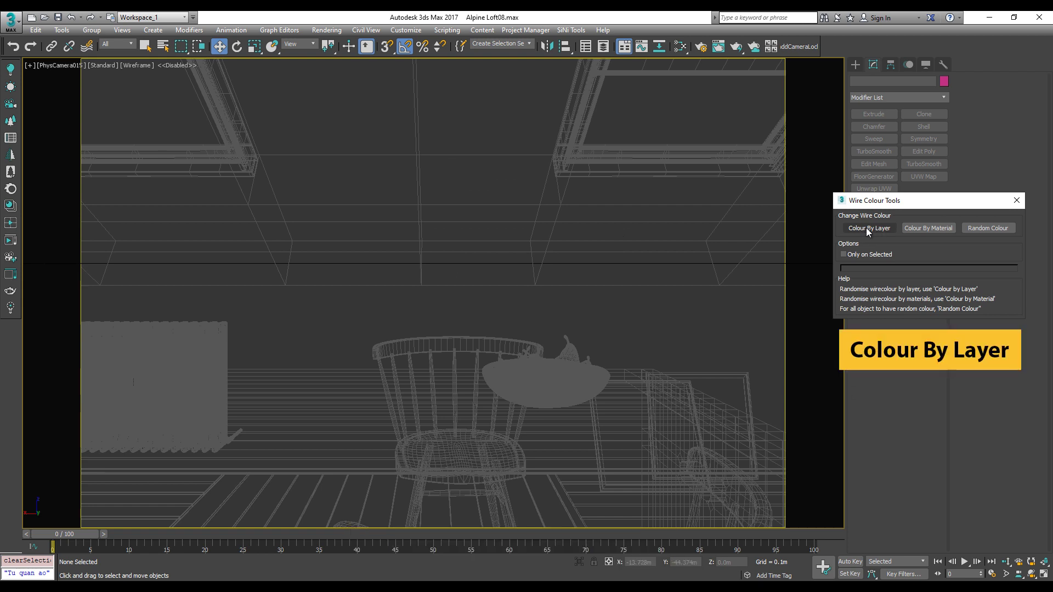
- Apply Colour By Layer and preview the CMasking_WireColor interactive render, then stop and close it
{"action": "left_click", "coordinate": [867, 228]}
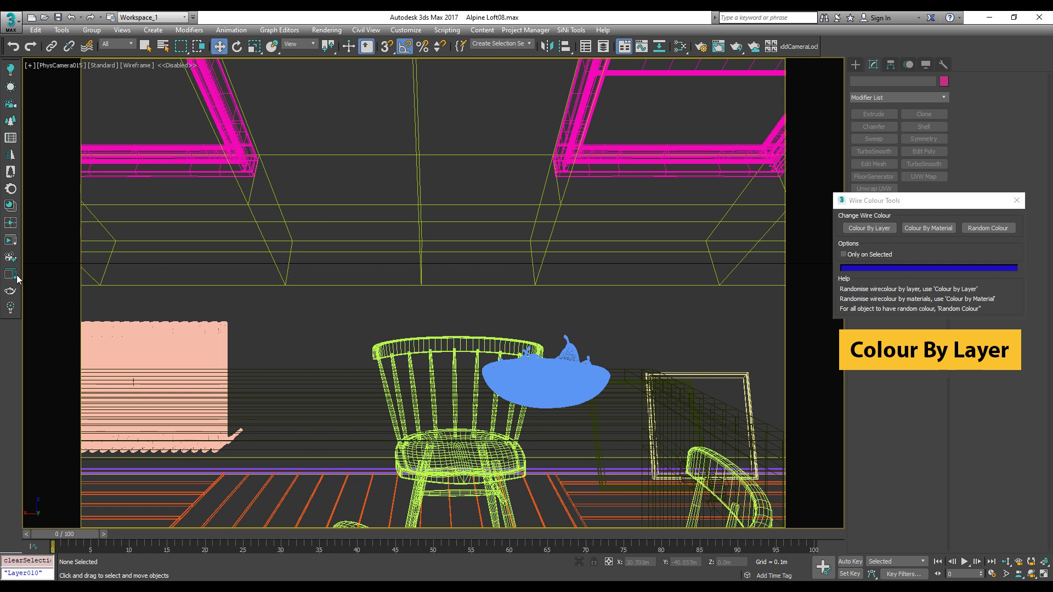
{"action": "left_click", "coordinate": [11, 240]}
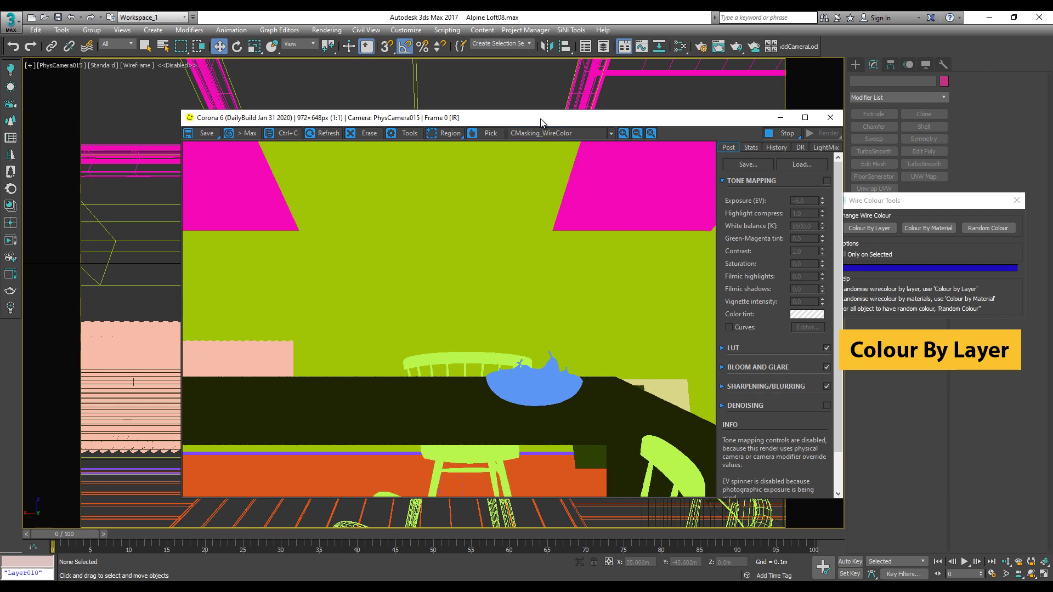
{"action": "left_click_drag", "start_coordinate": [540, 117], "coordinate": [472, 120]}
{"action": "left_click", "coordinate": [716, 136]}
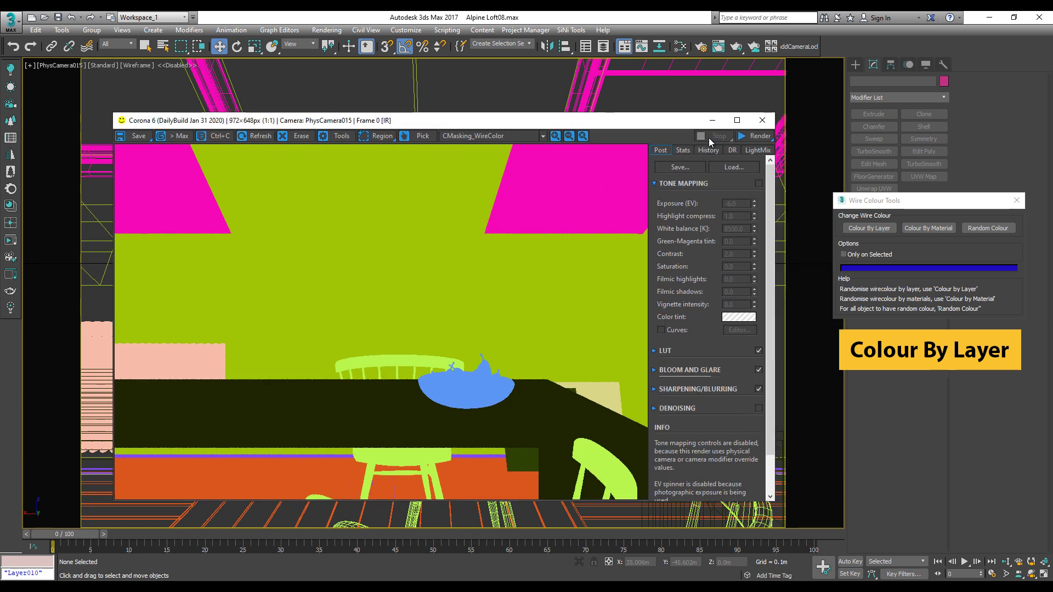
{"action": "left_click", "coordinate": [762, 120]}
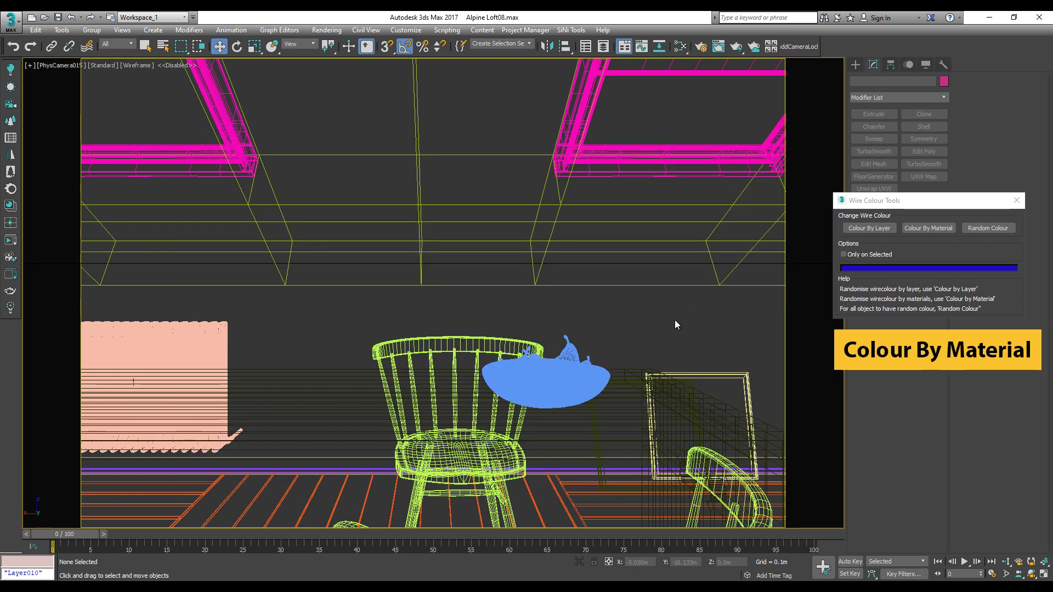
- Apply Colour By Material, compare BEAUTY with CMasking_WireColor in the interactive render, then stop and close it
{"action": "left_click", "coordinate": [930, 228]}
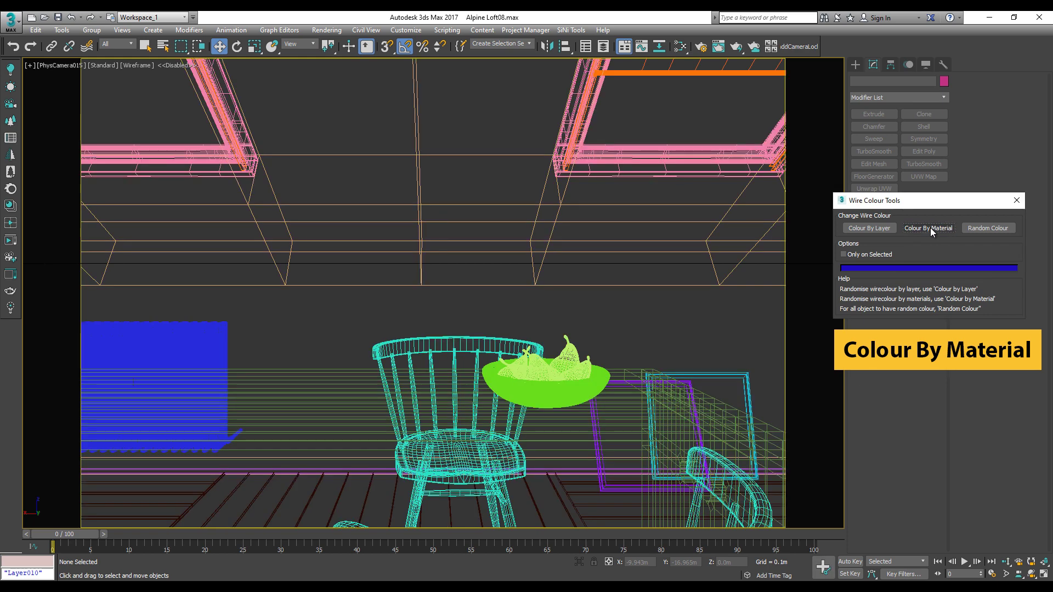
{"action": "left_click", "coordinate": [10, 240]}
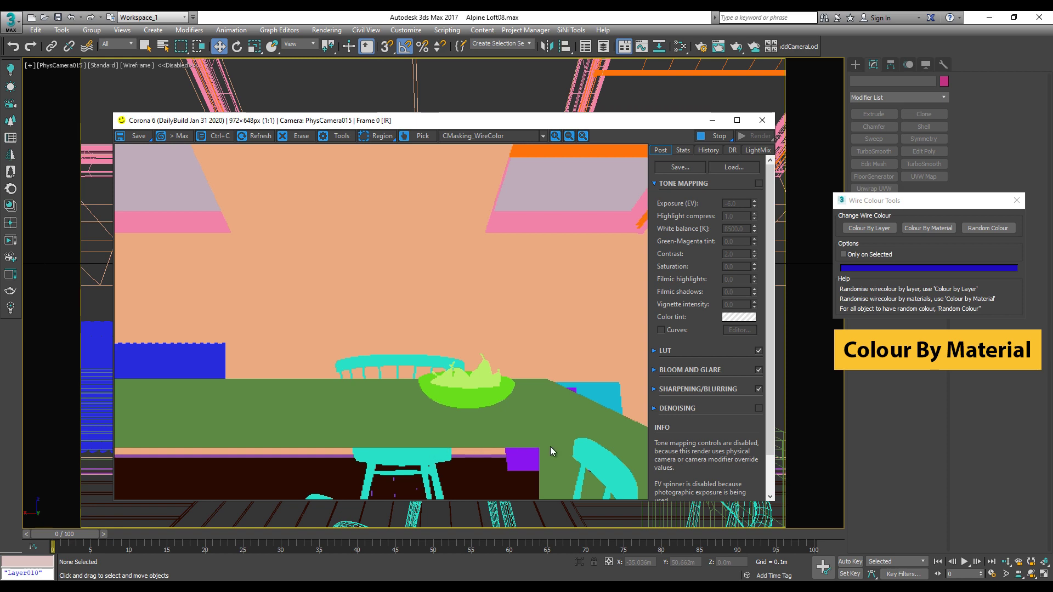
{"action": "left_click", "coordinate": [497, 137]}
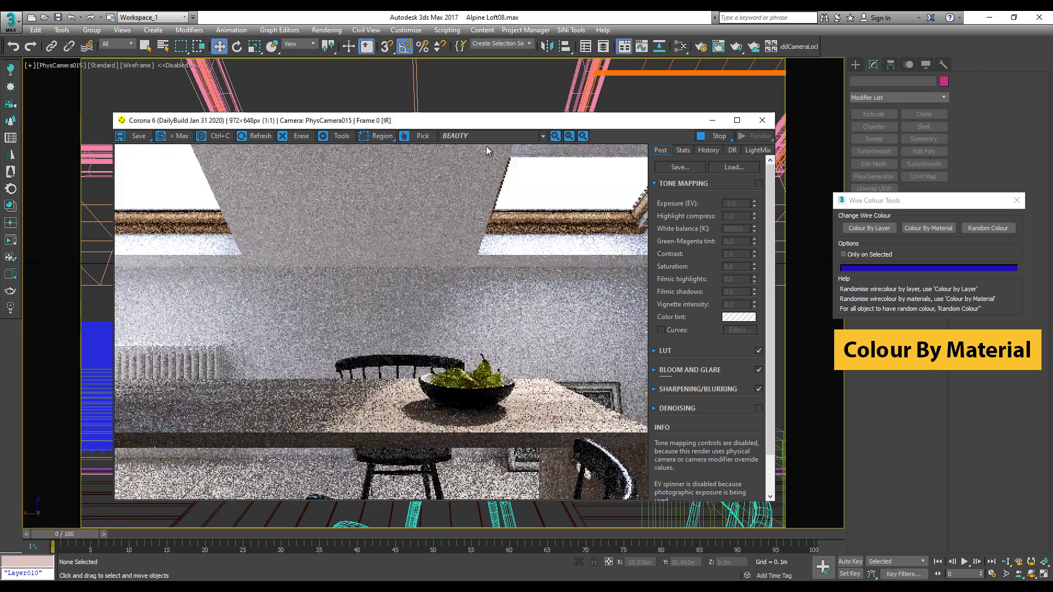
{"action": "left_click", "coordinate": [508, 135]}
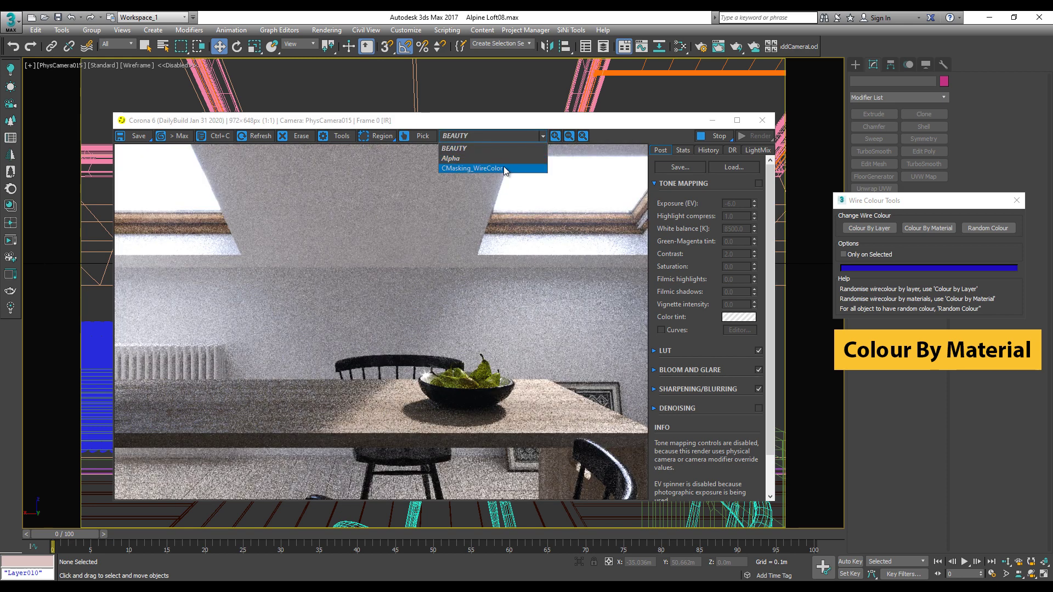
{"action": "left_click", "coordinate": [504, 166]}
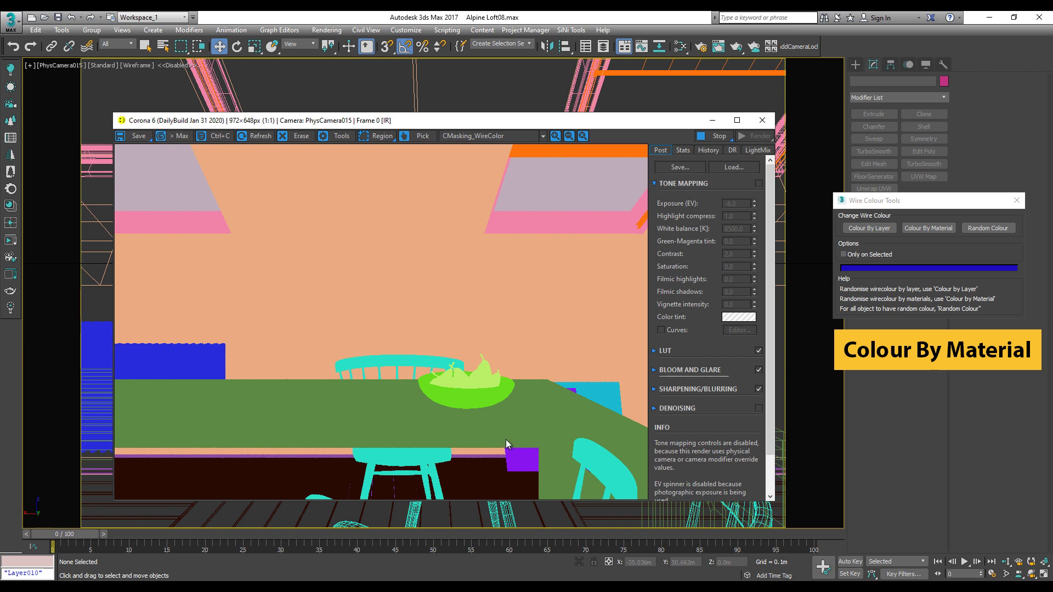
{"action": "left_click", "coordinate": [715, 137]}
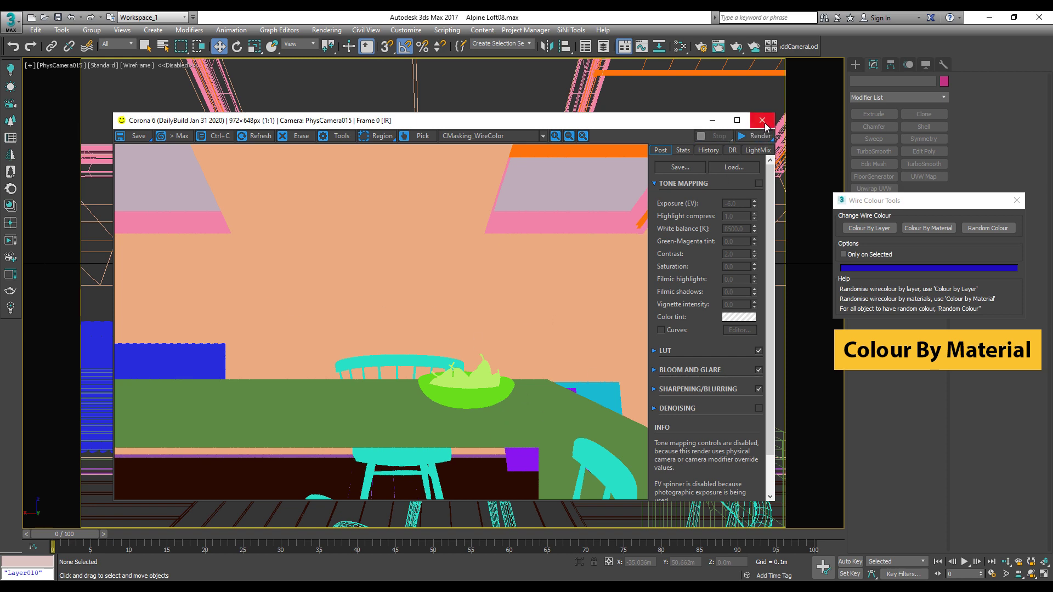
{"action": "left_click", "coordinate": [763, 122]}
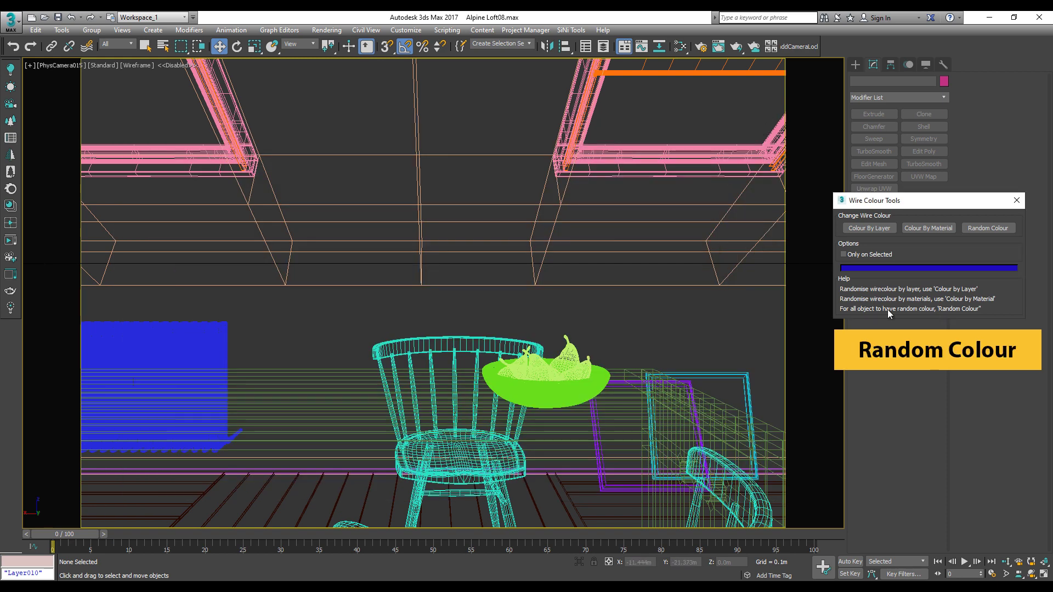
- Reroll Random Colour five times, then render the CMasking_WireColor pass interactively and stop it
{"action": "left_click", "coordinate": [992, 228]}
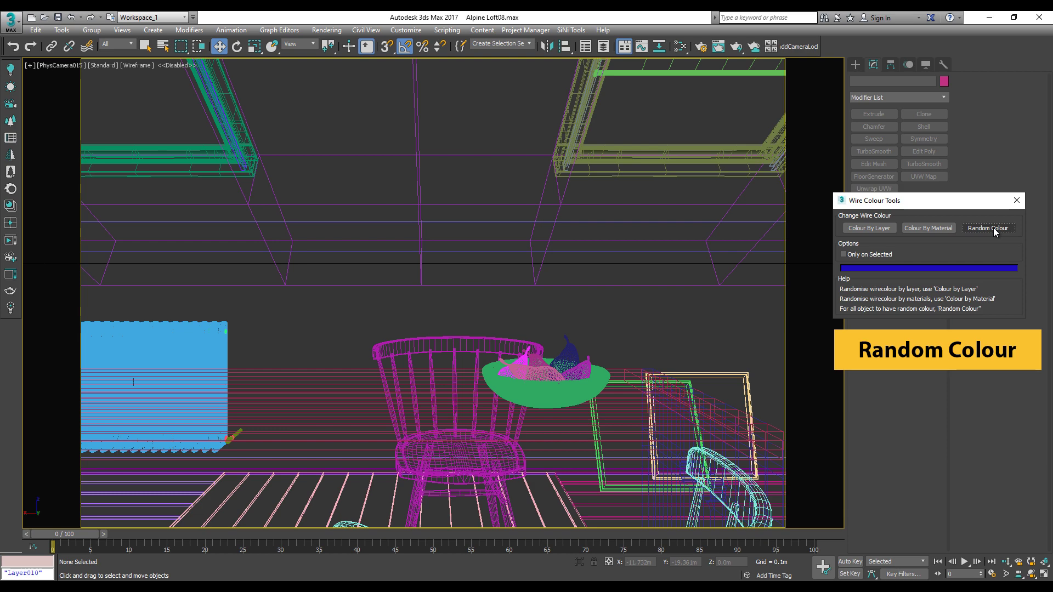
{"action": "left_click", "coordinate": [992, 228]}
{"action": "left_click", "coordinate": [993, 228]}
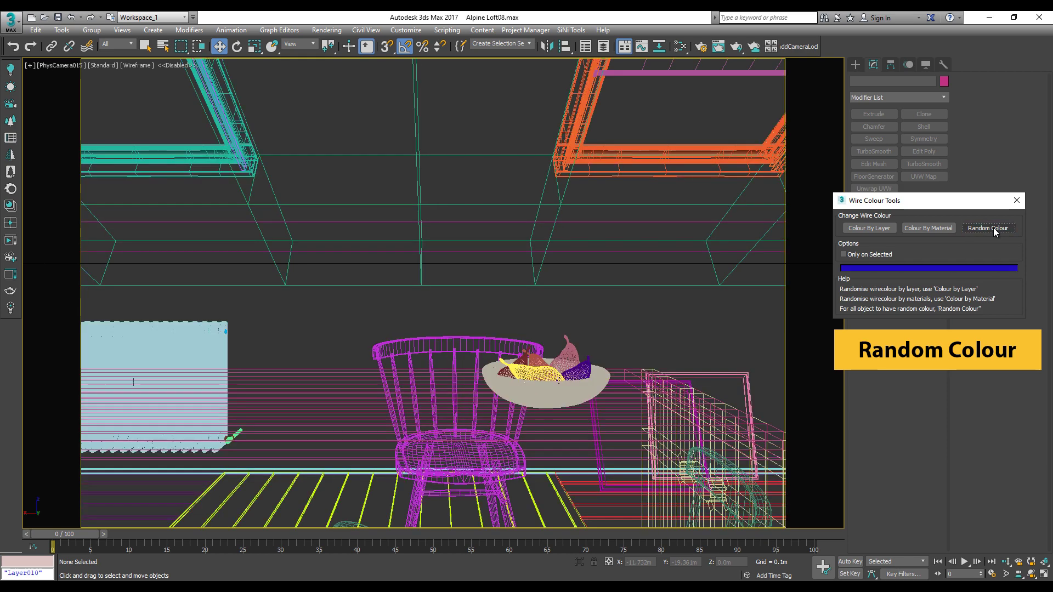
{"action": "left_click", "coordinate": [992, 228]}
{"action": "left_click", "coordinate": [993, 228]}
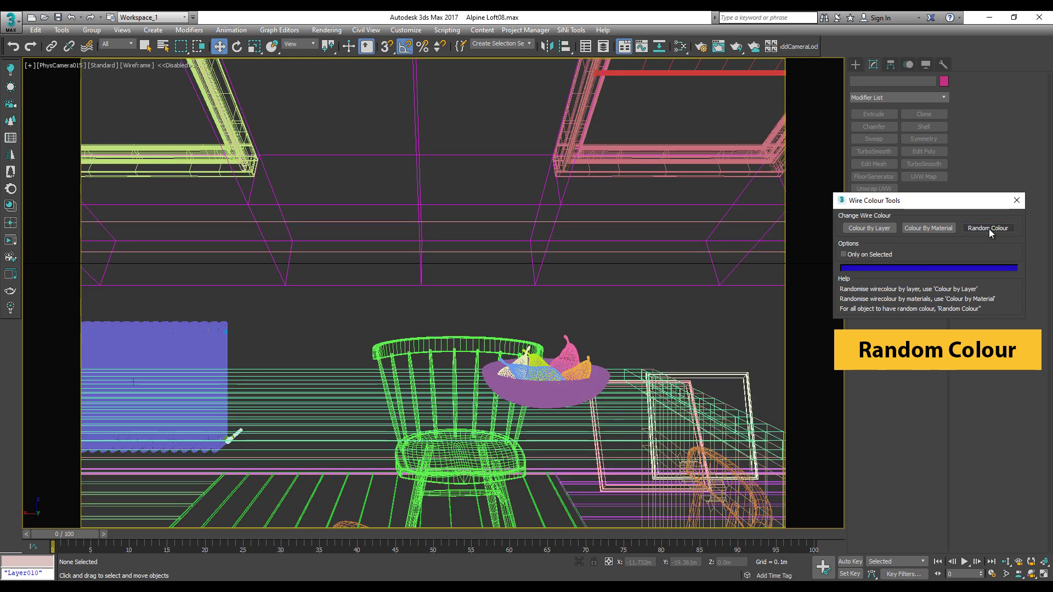
{"action": "left_click", "coordinate": [10, 240]}
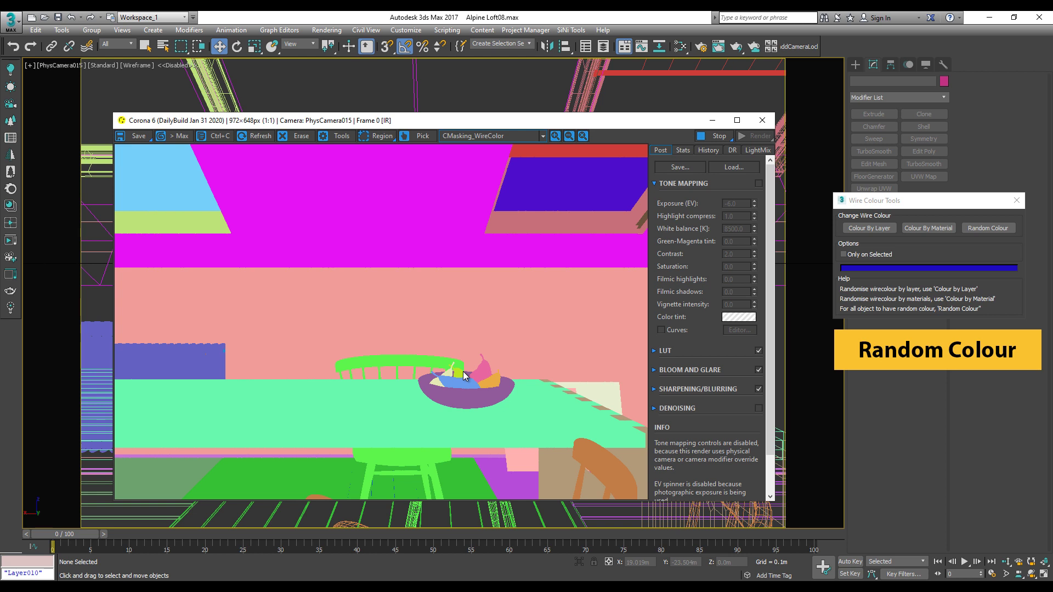
{"action": "left_click", "coordinate": [718, 137]}
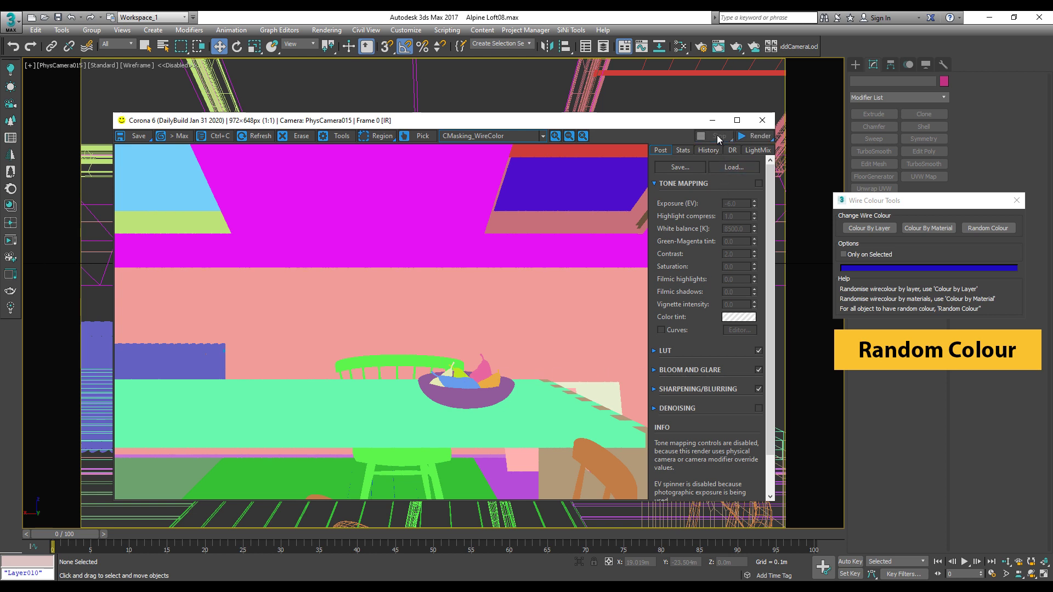